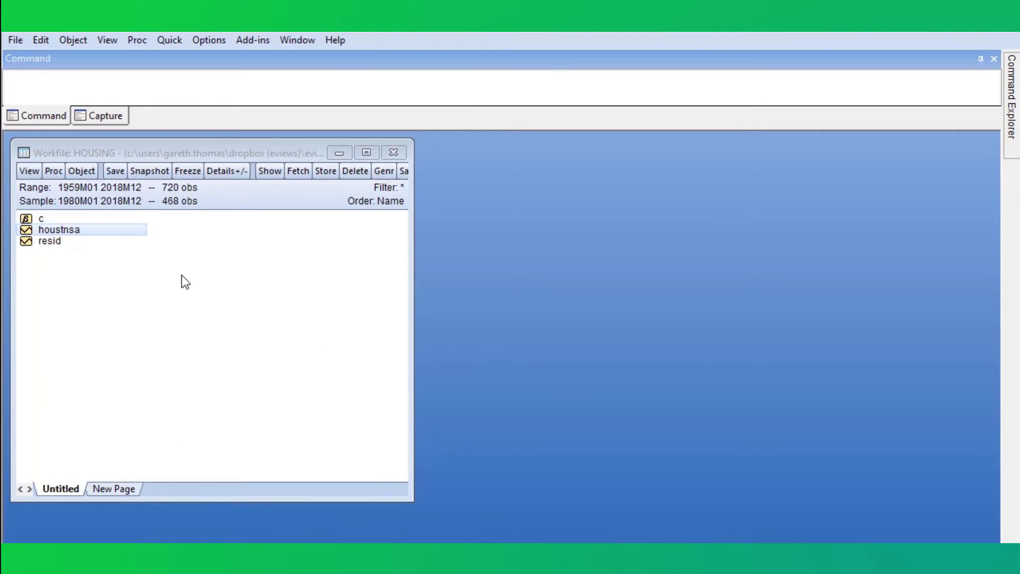
Open the houstnsa series as a line graph and move its window up and to the right
right_click(90, 232)
mouse_move(249, 258)
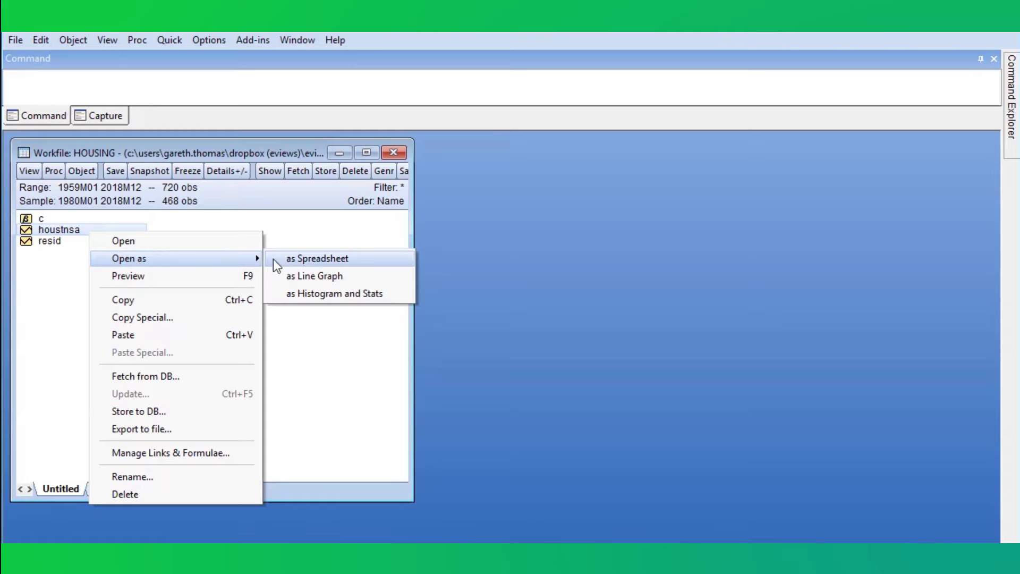
left_click(310, 278)
left_click_drag(316, 219, 427, 152)
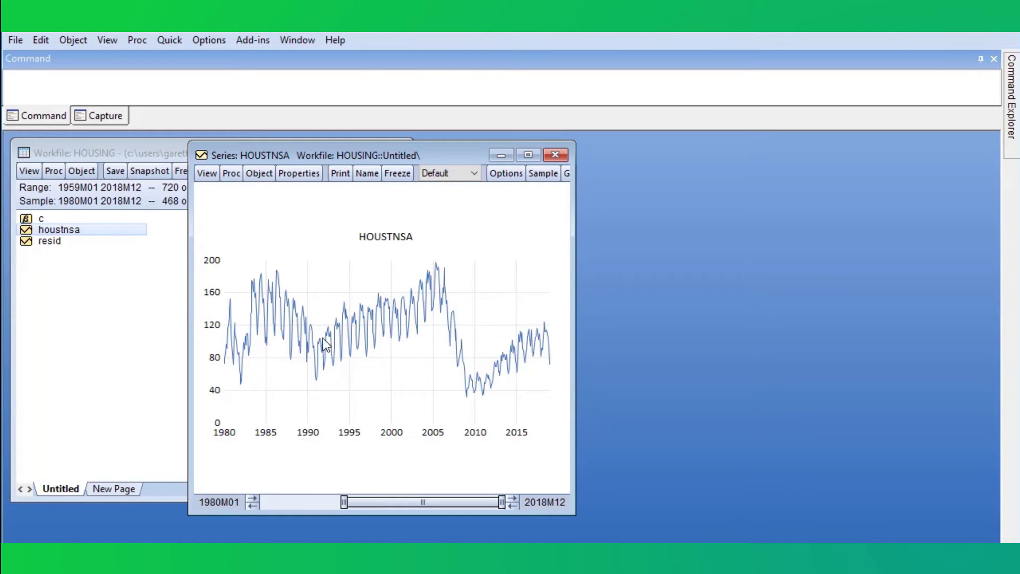
mouse_move(500, 341)
left_click(205, 178)
Open the Seasonal Unit Root Test dialog for HOUSTNSA and list the available test types
mouse_move(318, 330)
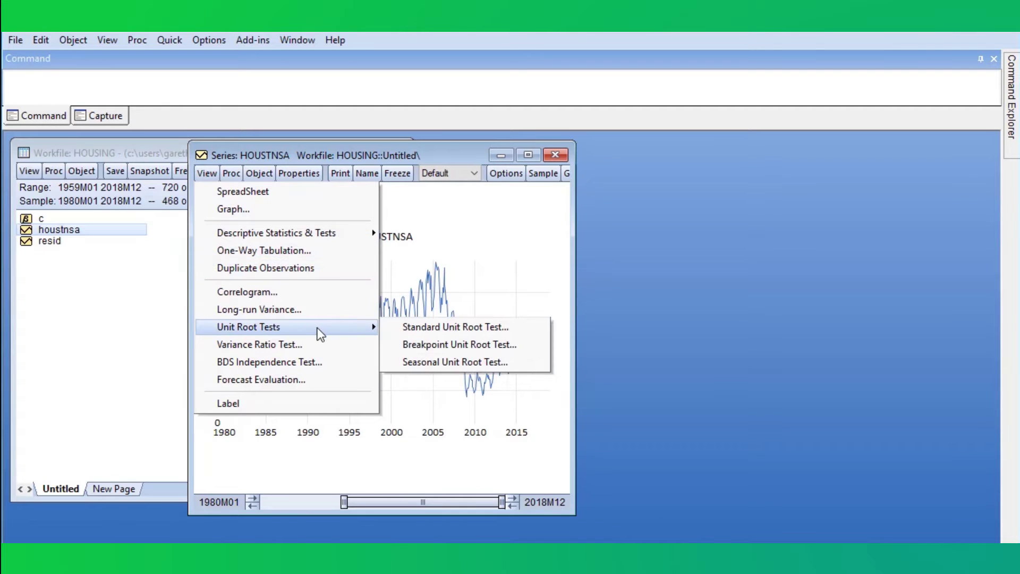
left_click(448, 362)
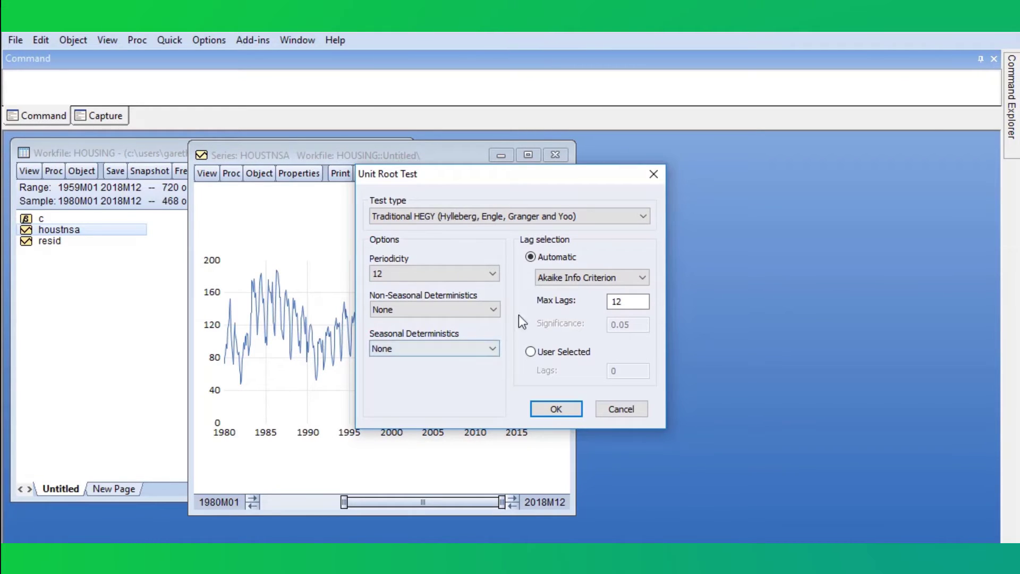
left_click(640, 216)
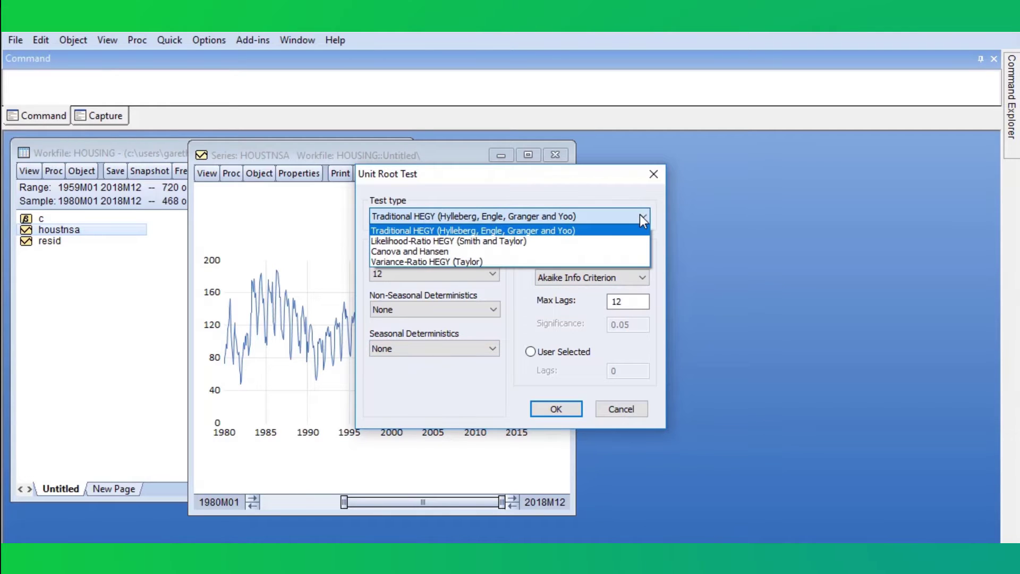
left_click(602, 230)
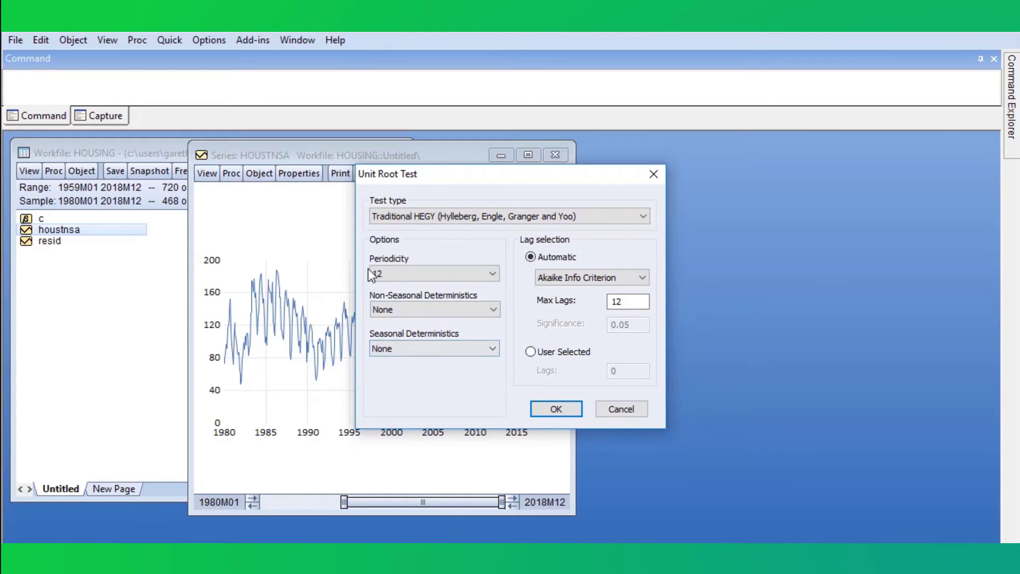
left_click(492, 273)
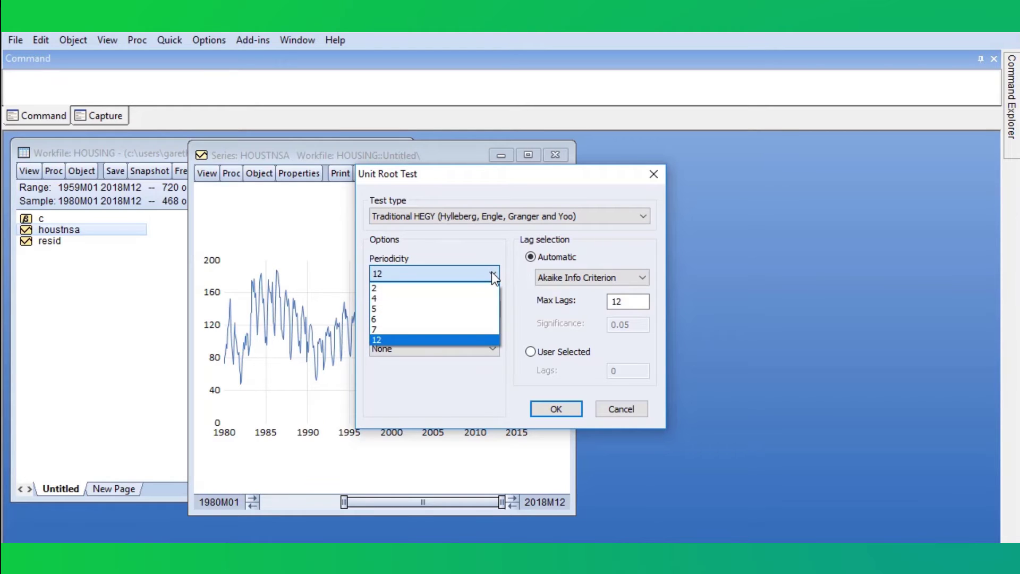
left_click(464, 336)
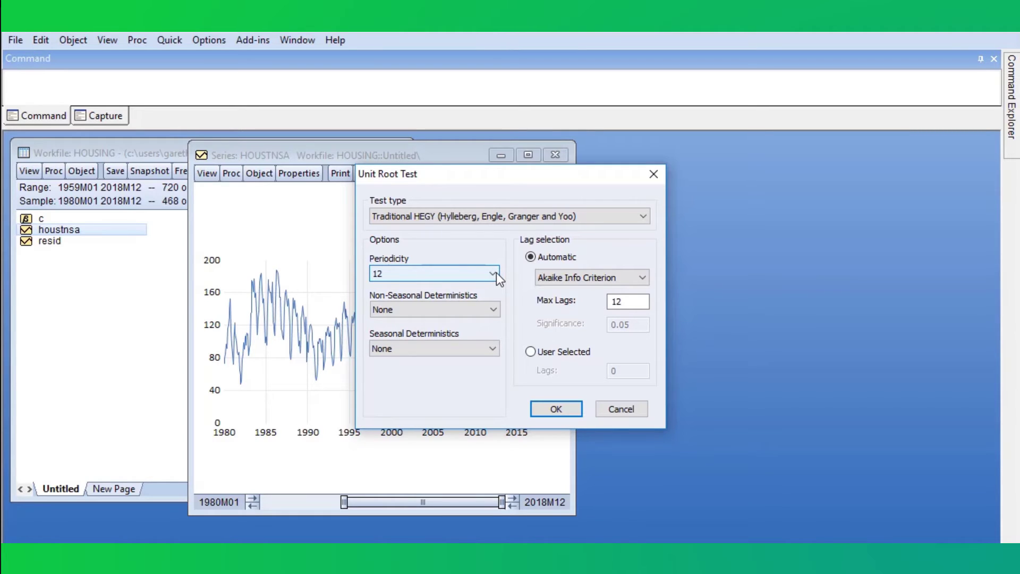
Run the Traditional HEGY test with a non-seasonal intercept and no seasonal deterministics
left_click(498, 312)
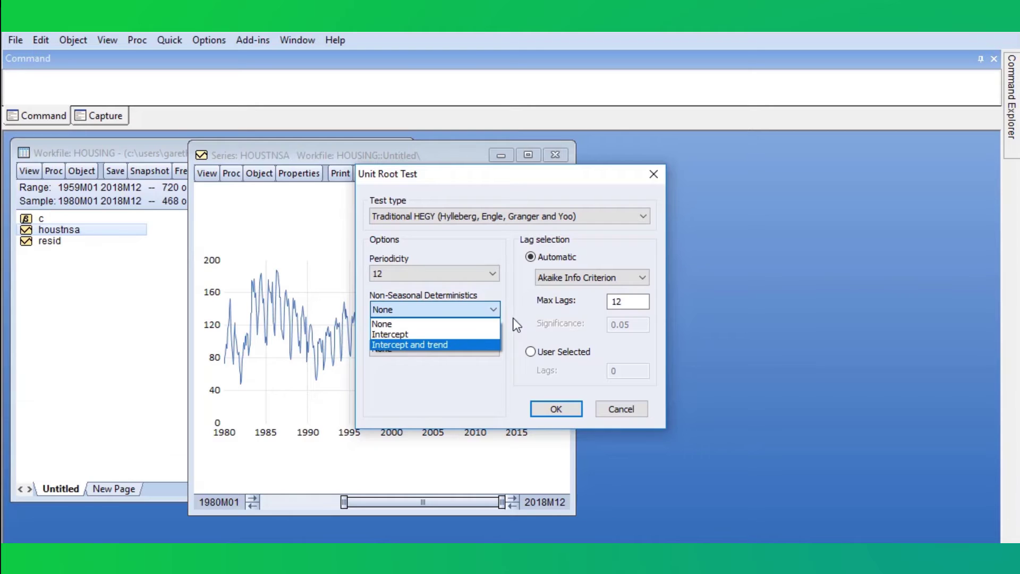
left_click(495, 336)
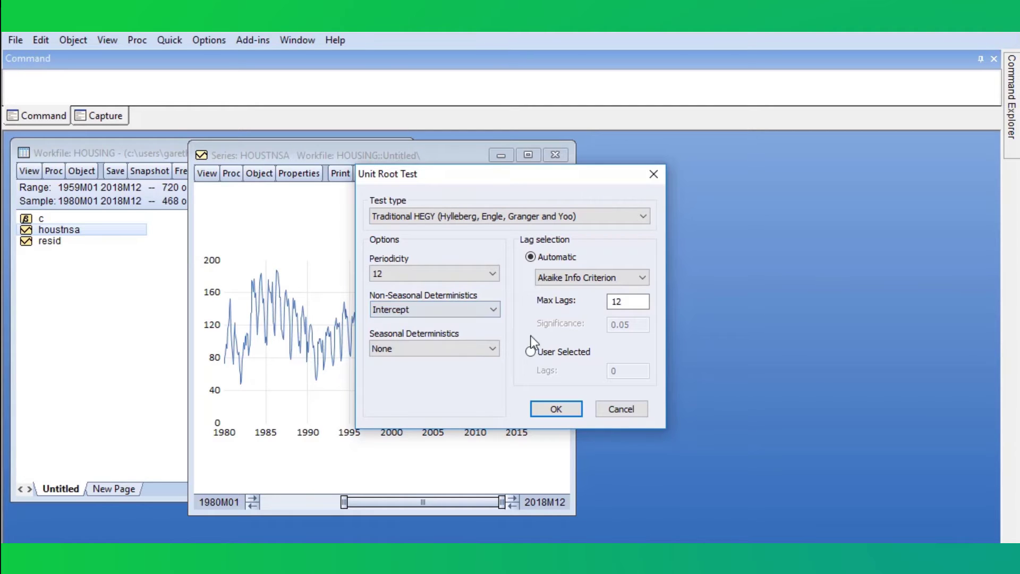
left_click(499, 351)
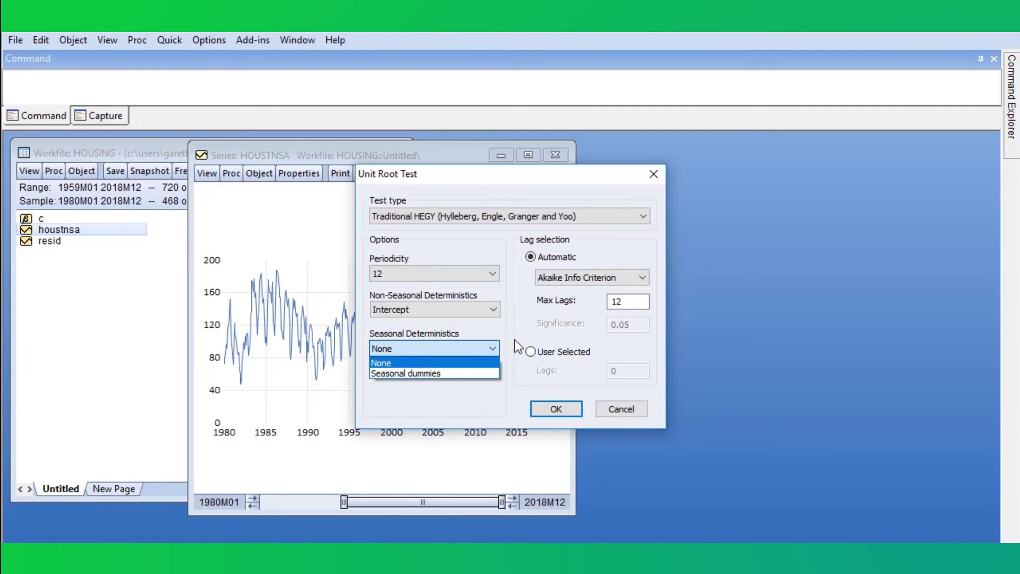
left_click(515, 339)
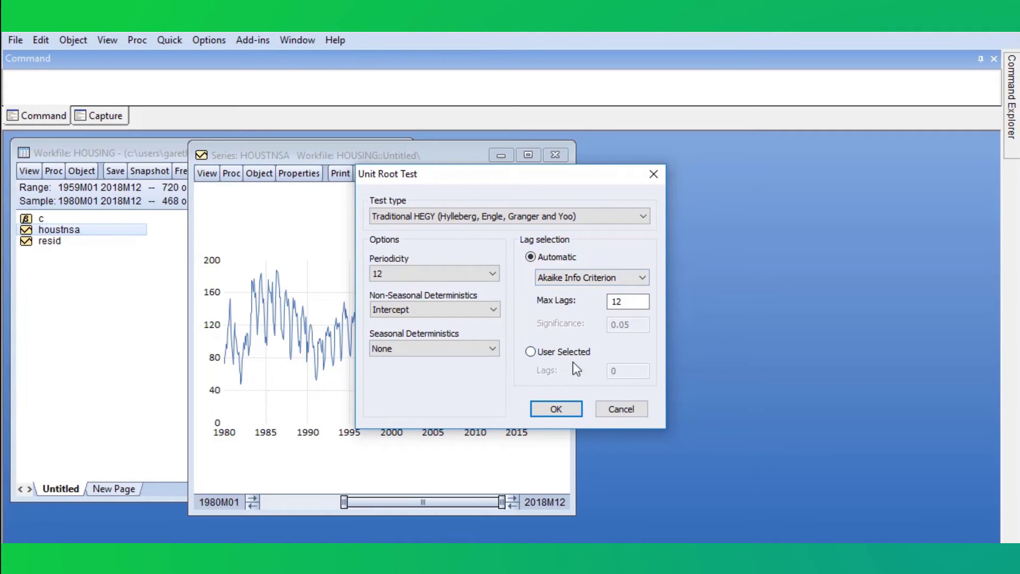
left_click(566, 410)
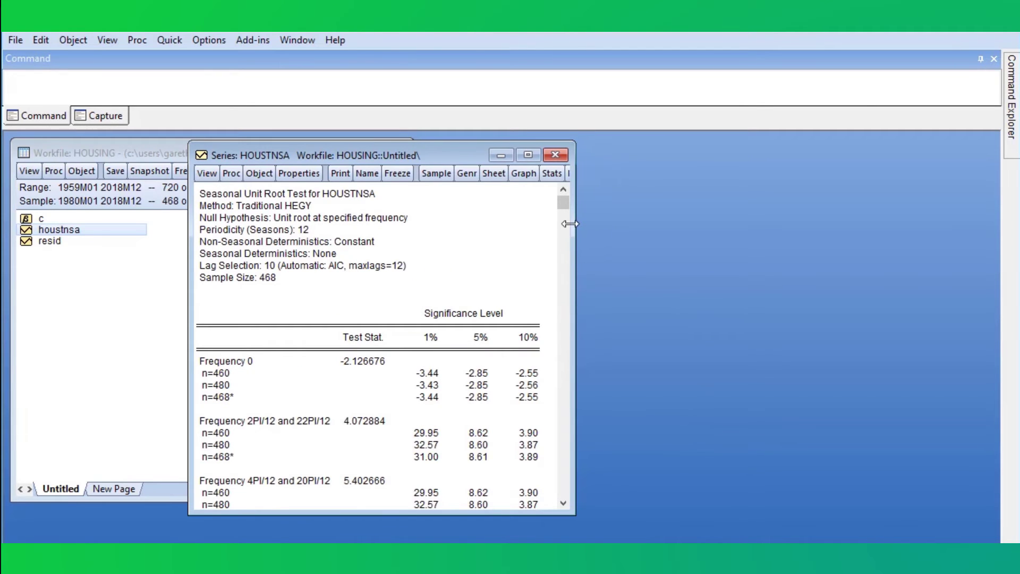
Widen the HEGY results window and review the frequency 0, 2π/12 and 4π/12 rows
left_click_drag(570, 224, 590, 245)
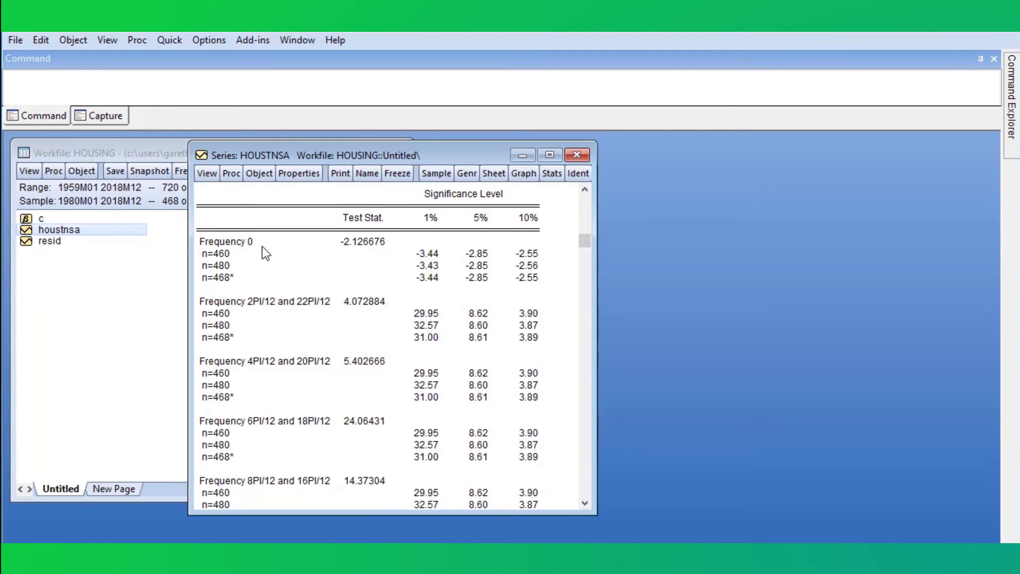
left_click(249, 243)
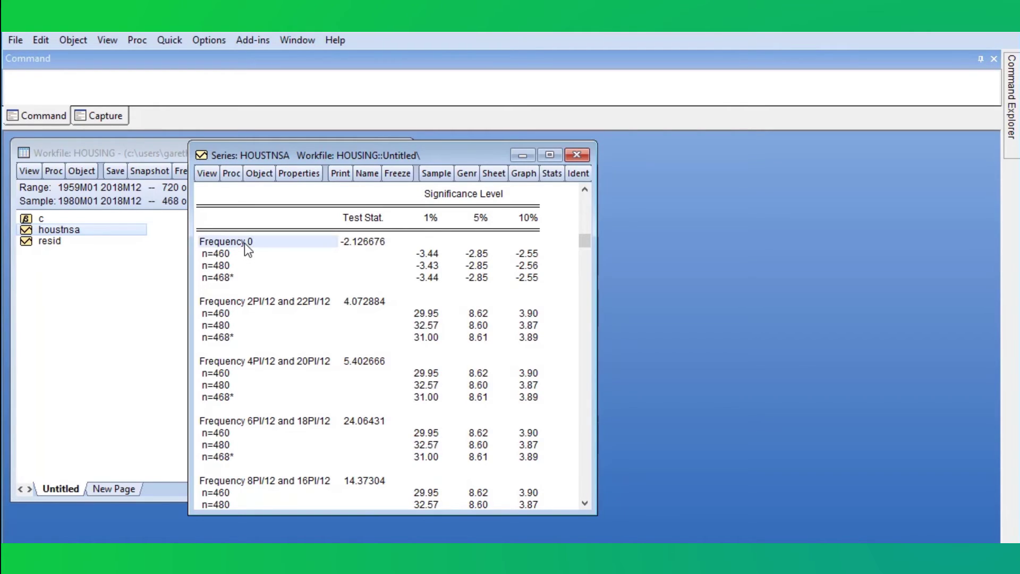
left_click(255, 302)
left_click(262, 363)
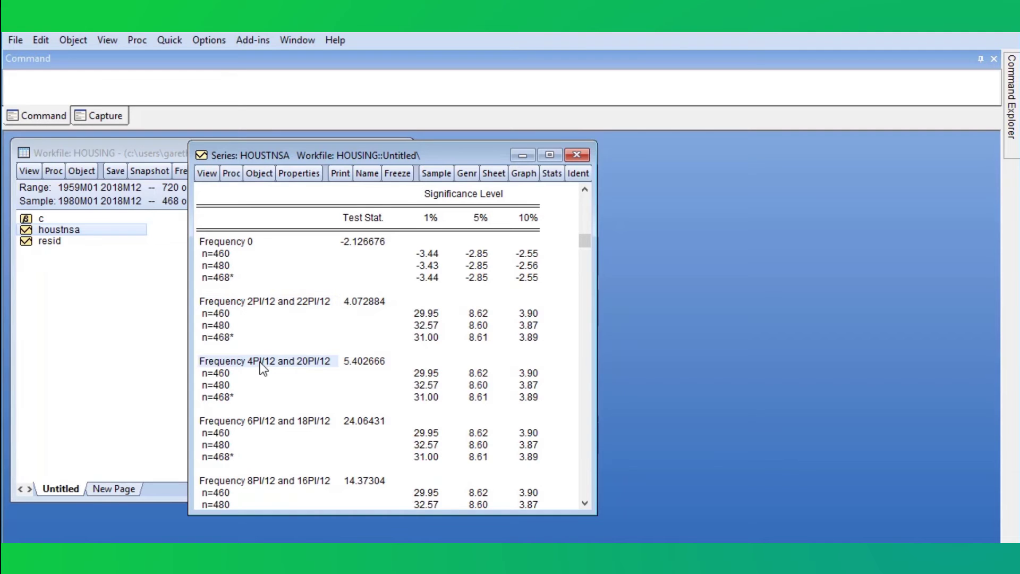
Scroll to review frequency π (−5.346657), all seasonal frequencies (18.48090) and all frequencies (17.54555)
scroll(263, 368, "down", 4)
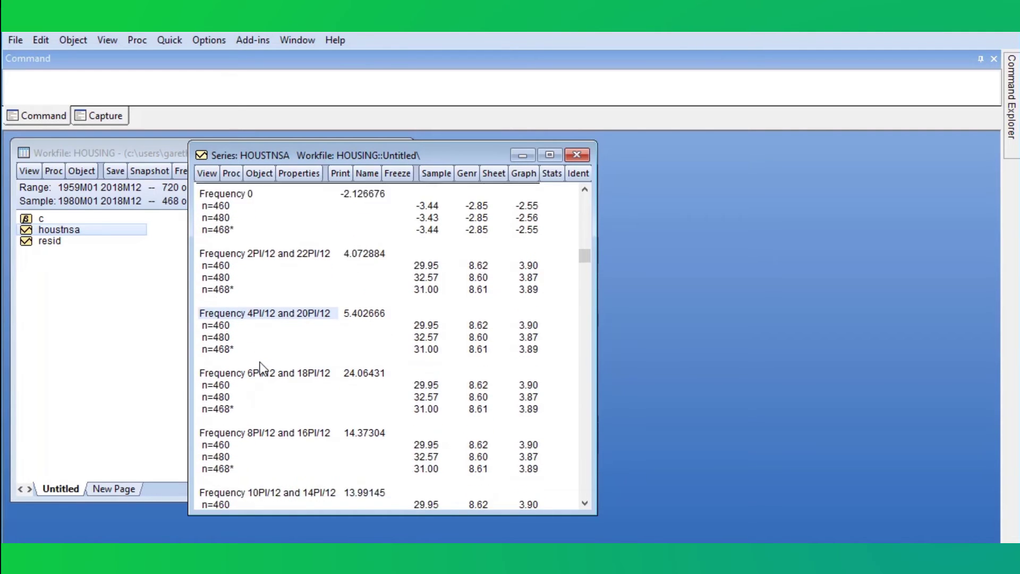
scroll(263, 368, "down", 3)
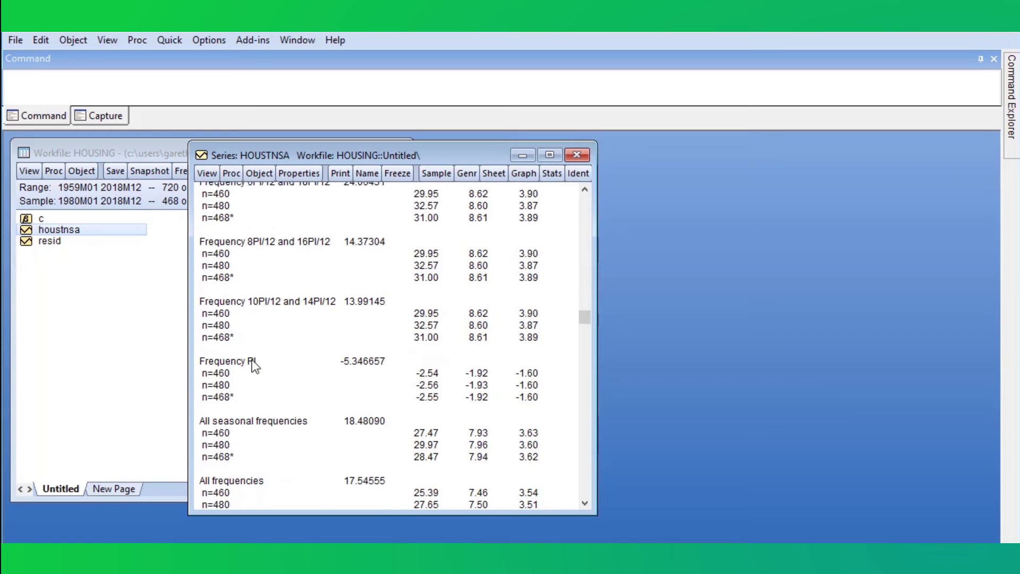
left_click(254, 361)
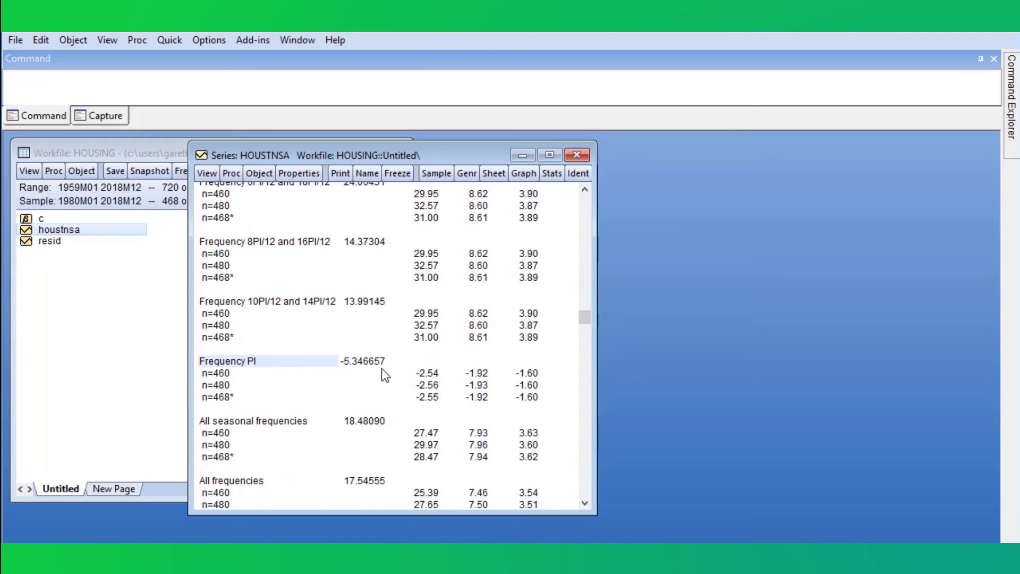
scroll(382, 368, "down", 2)
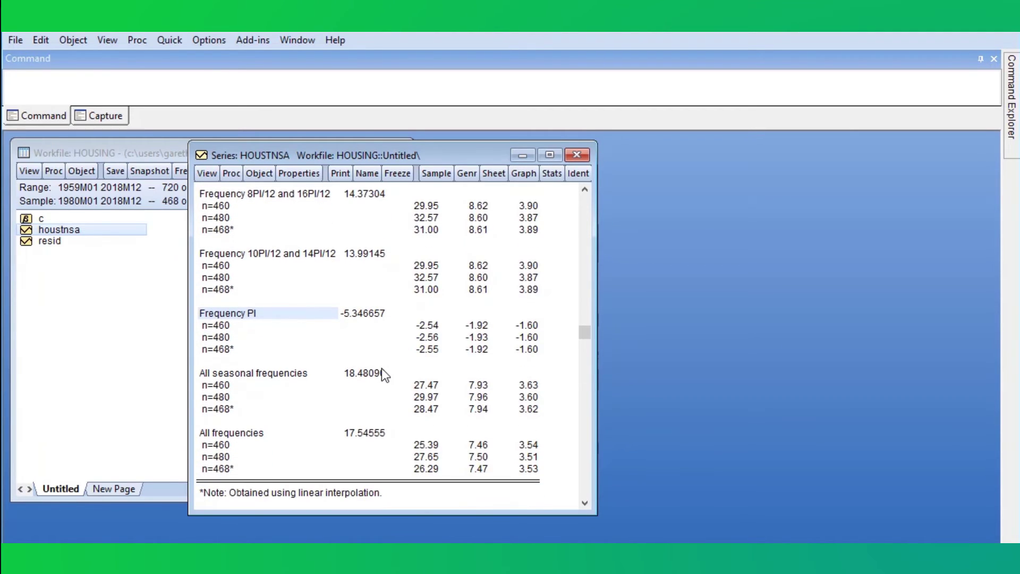
left_click(247, 372)
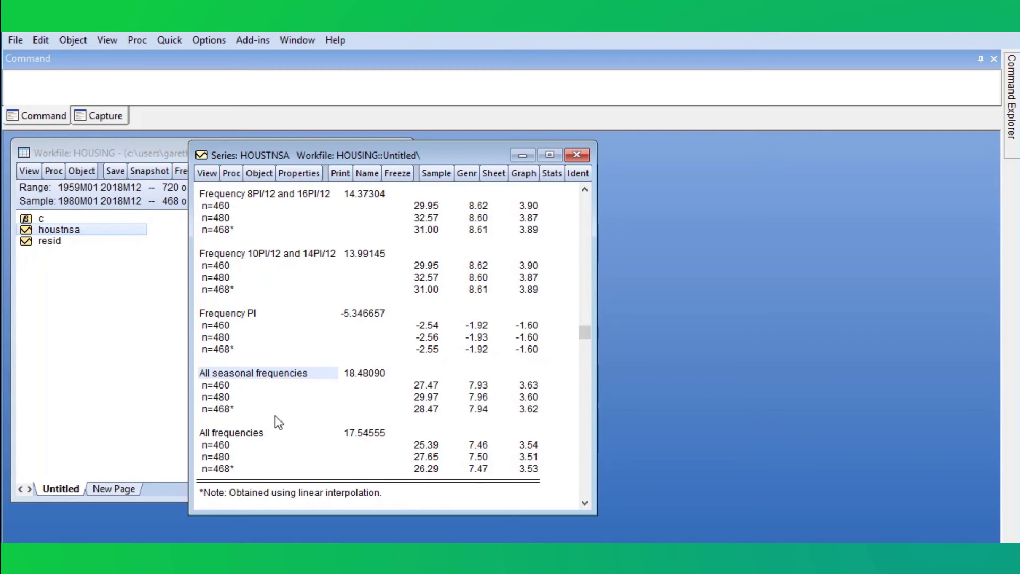
left_click(256, 434)
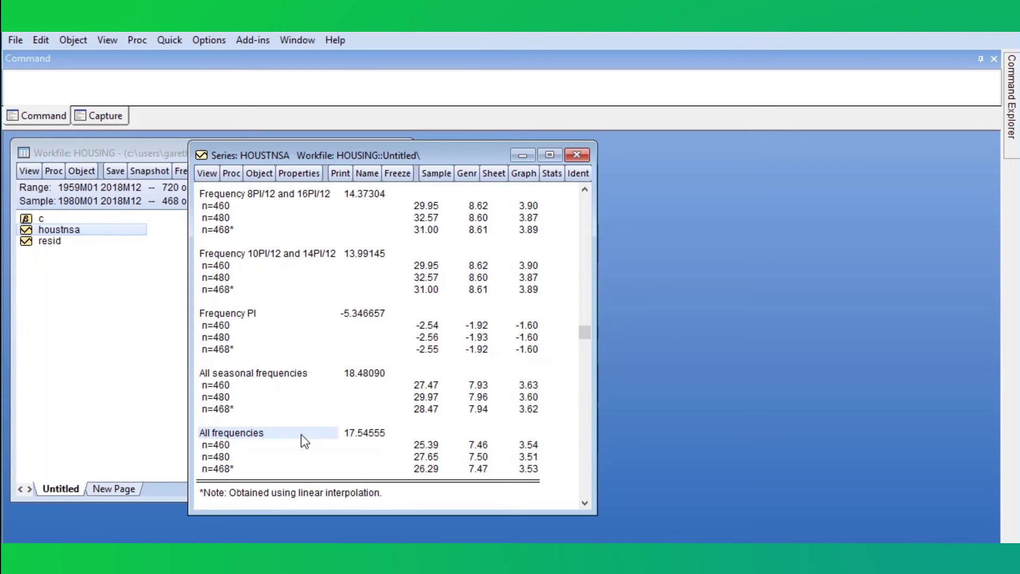
scroll(304, 441, "up", 7)
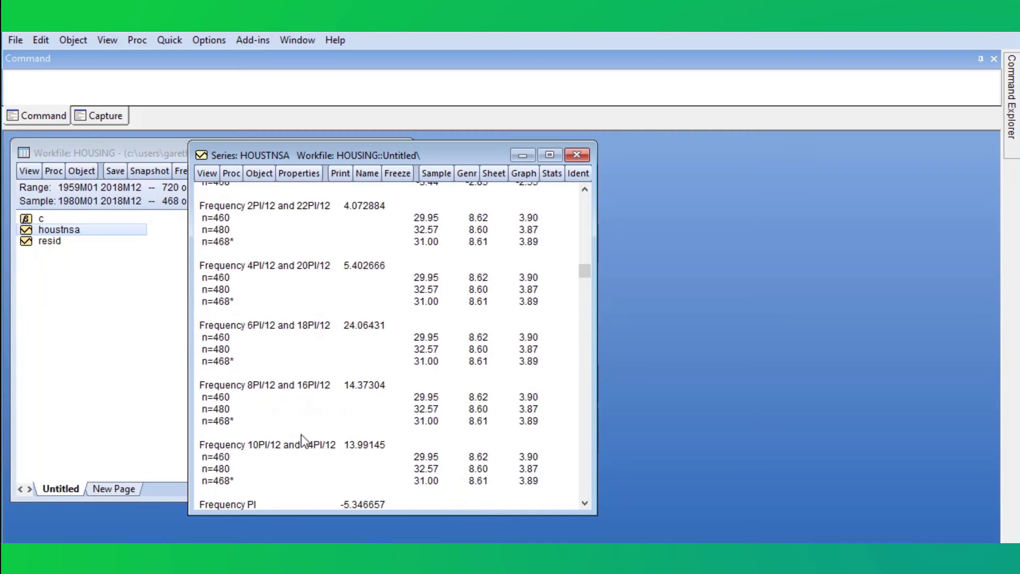
scroll(304, 441, "up", 2)
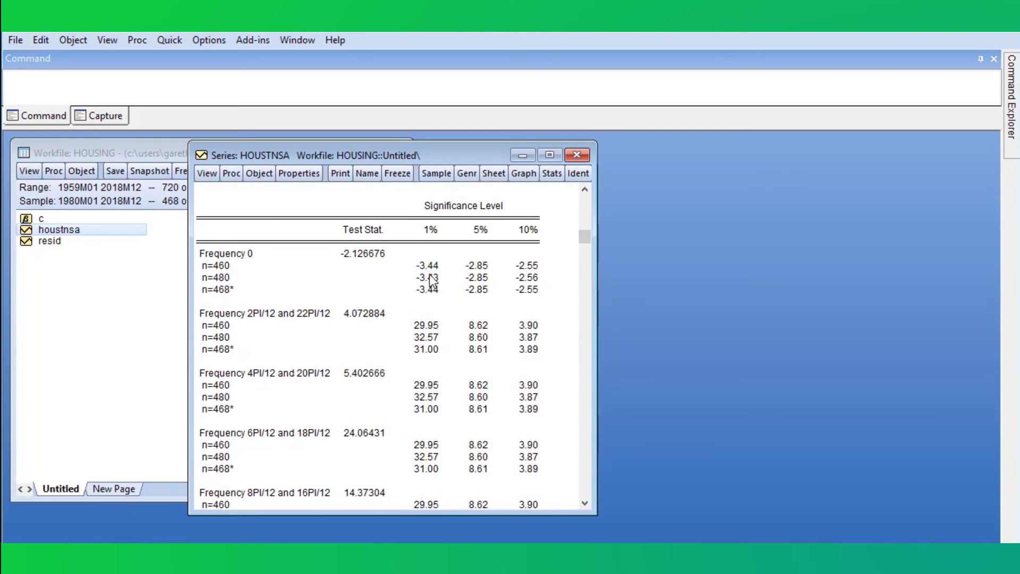
left_click_drag(430, 274, 529, 290)
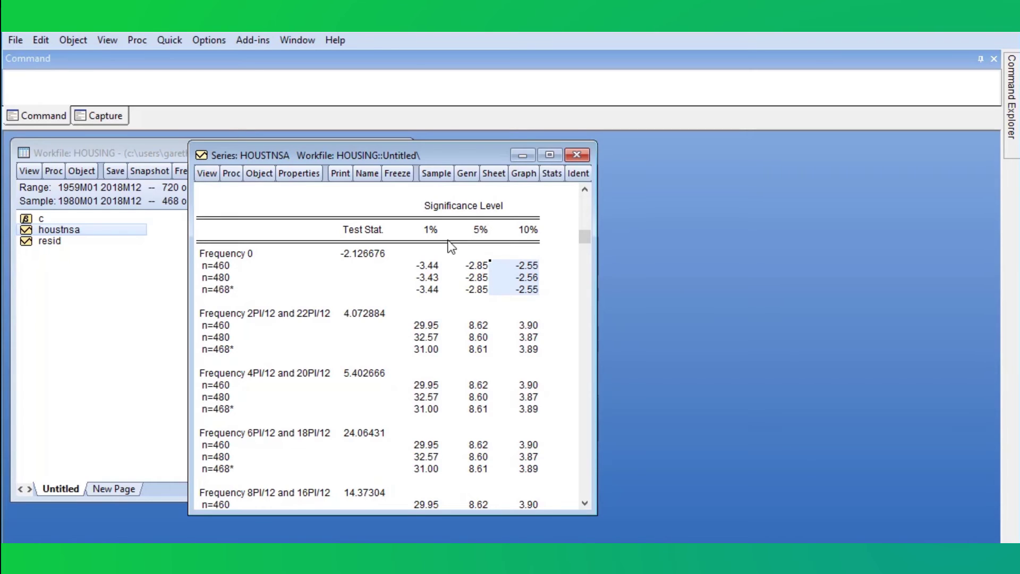
left_click(235, 267)
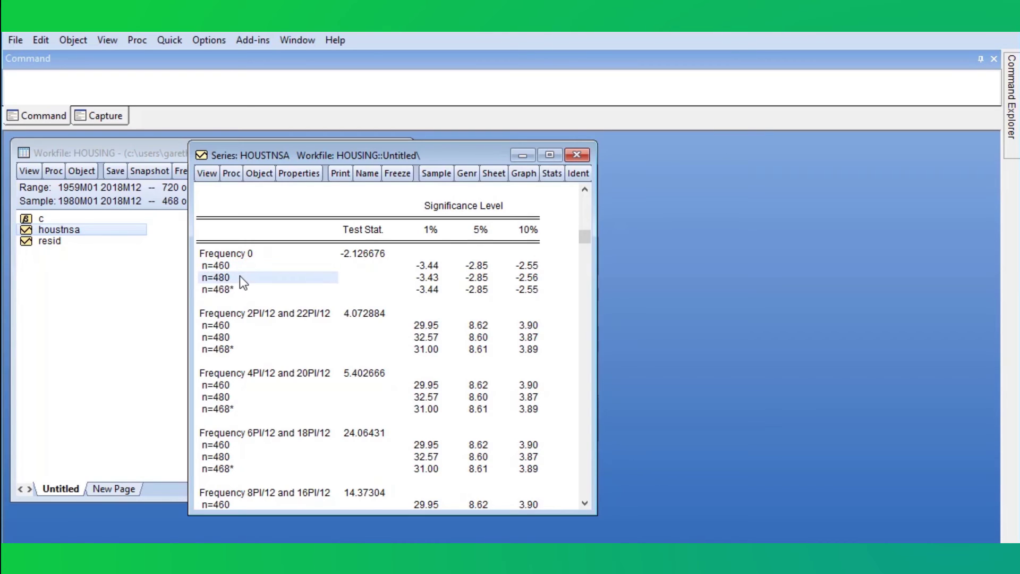
left_click(239, 276)
left_click(232, 289)
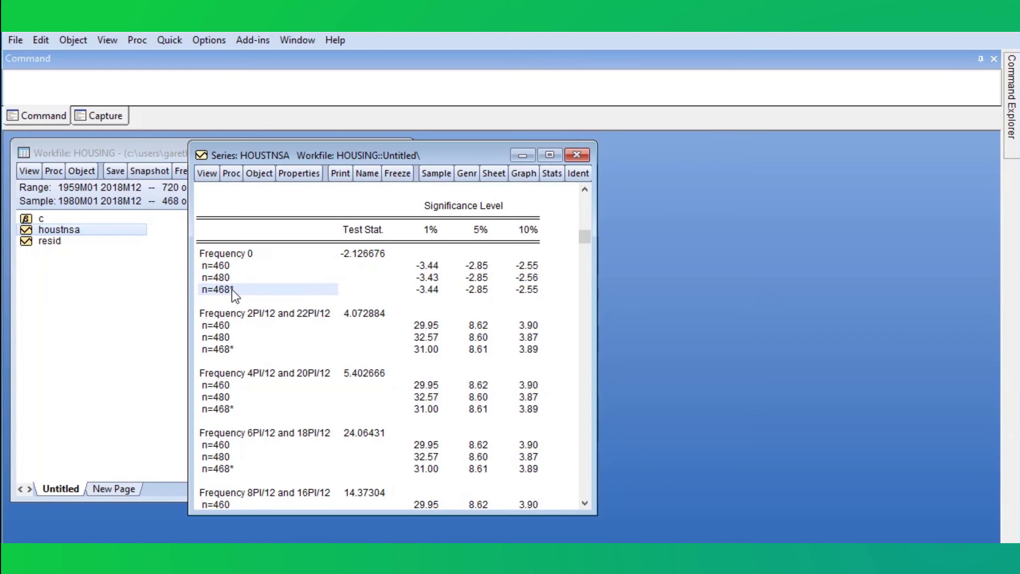
left_click(233, 324)
left_click(232, 336)
left_click(231, 349)
left_click(229, 386)
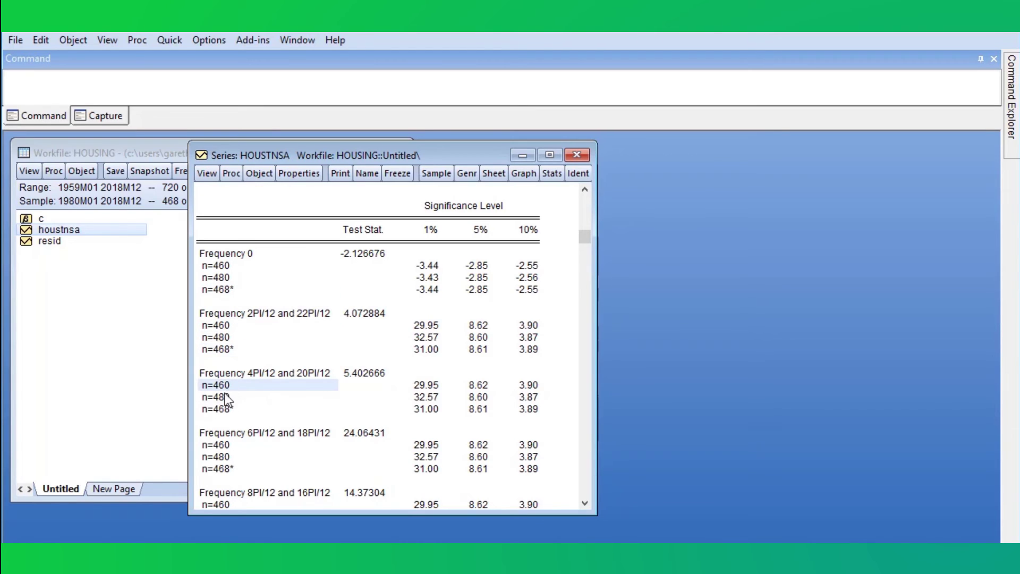
left_click(229, 397)
left_click(229, 409)
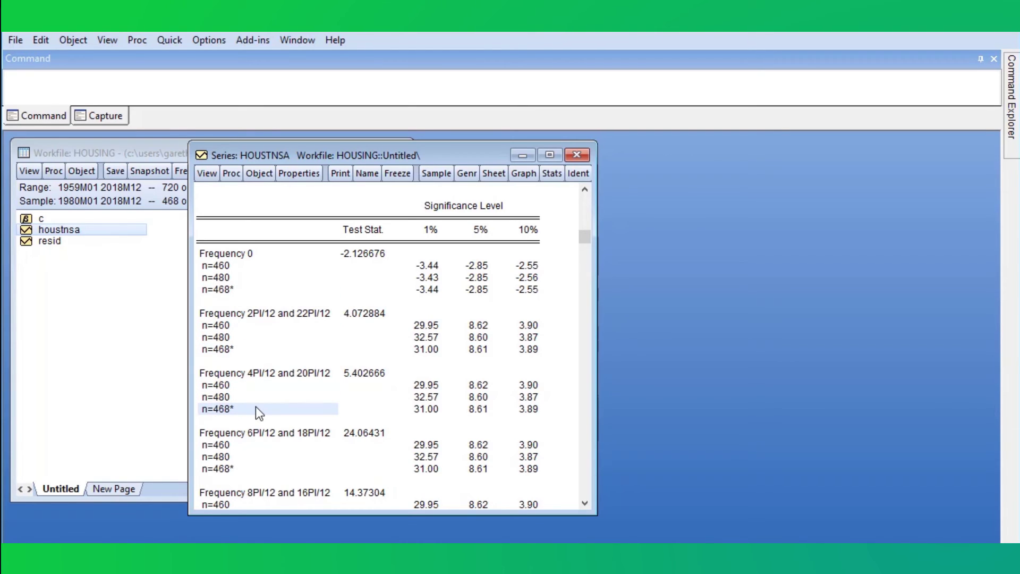
scroll(273, 364, "up", 3)
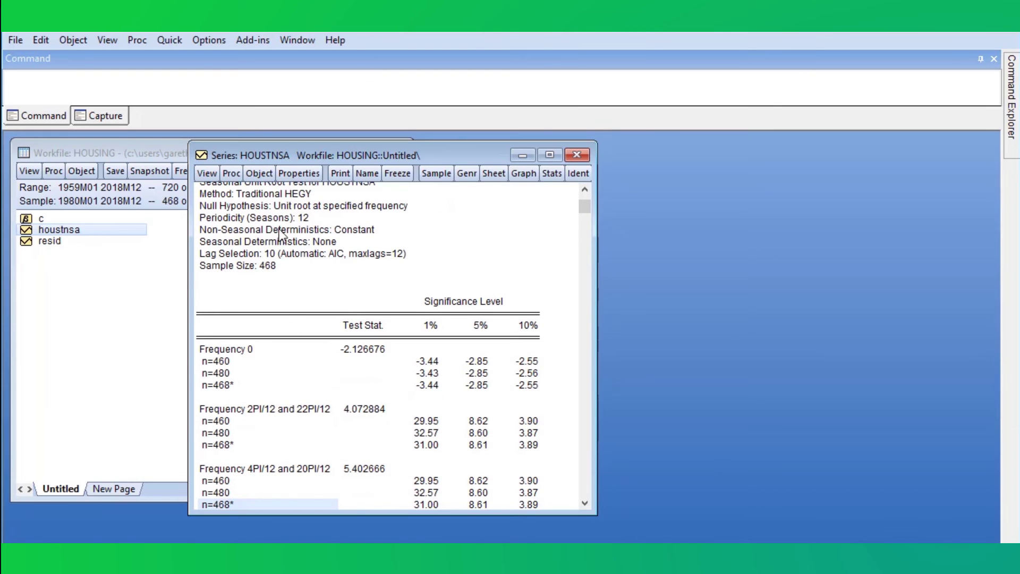
left_click(290, 206)
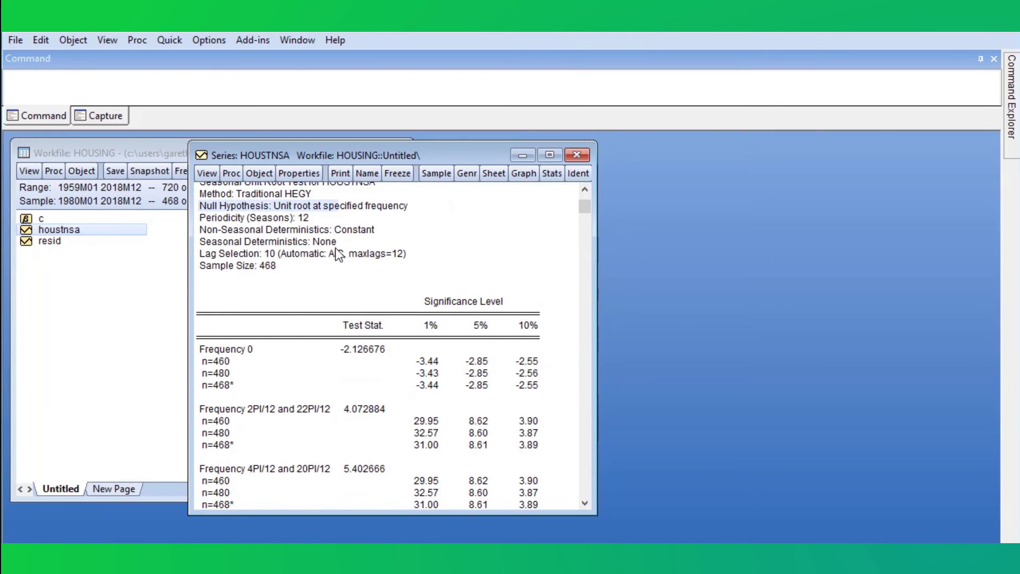
scroll(335, 248, "down", 5)
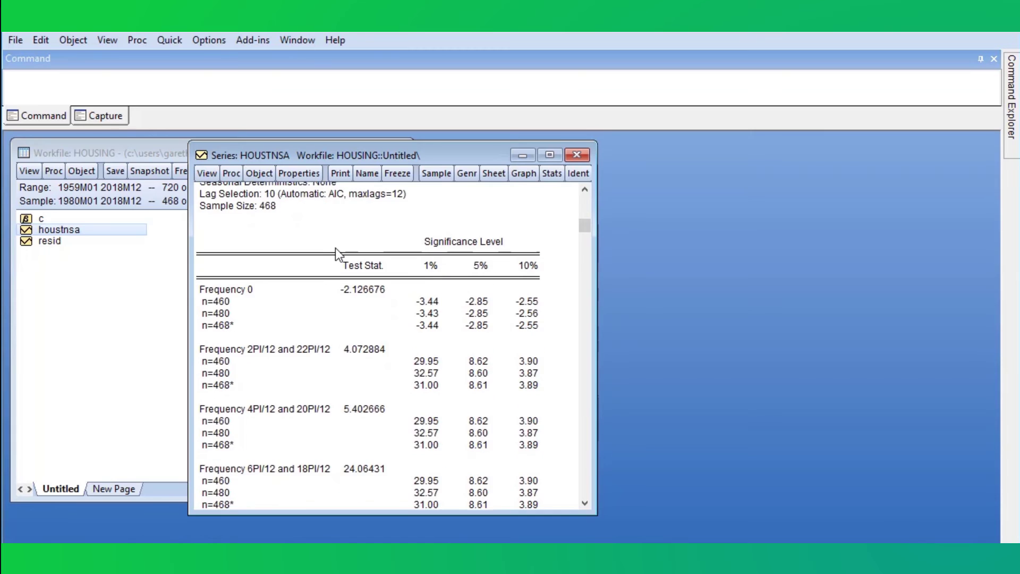
left_click(363, 385)
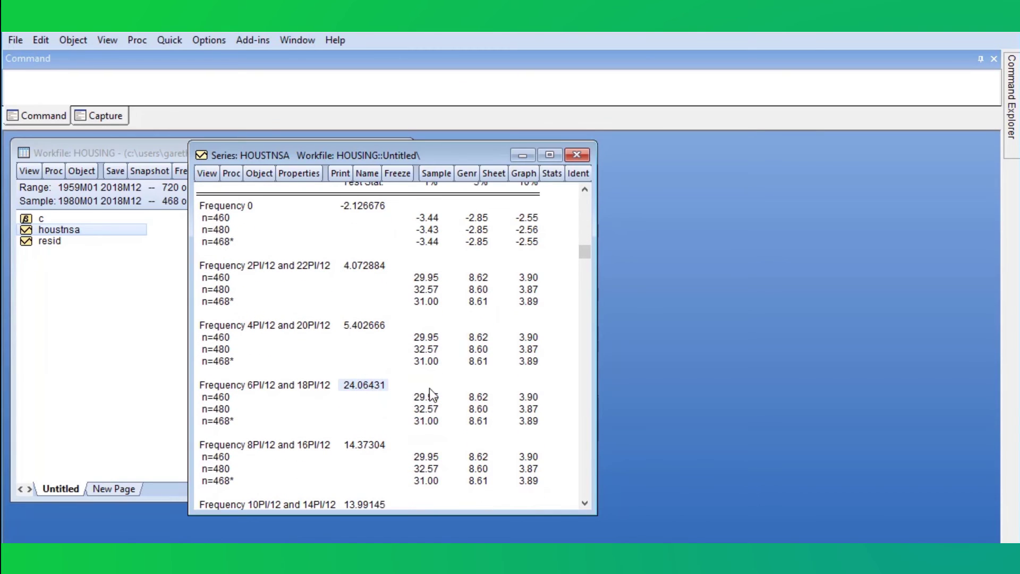
left_click(478, 398)
left_click(478, 408)
left_click(478, 421)
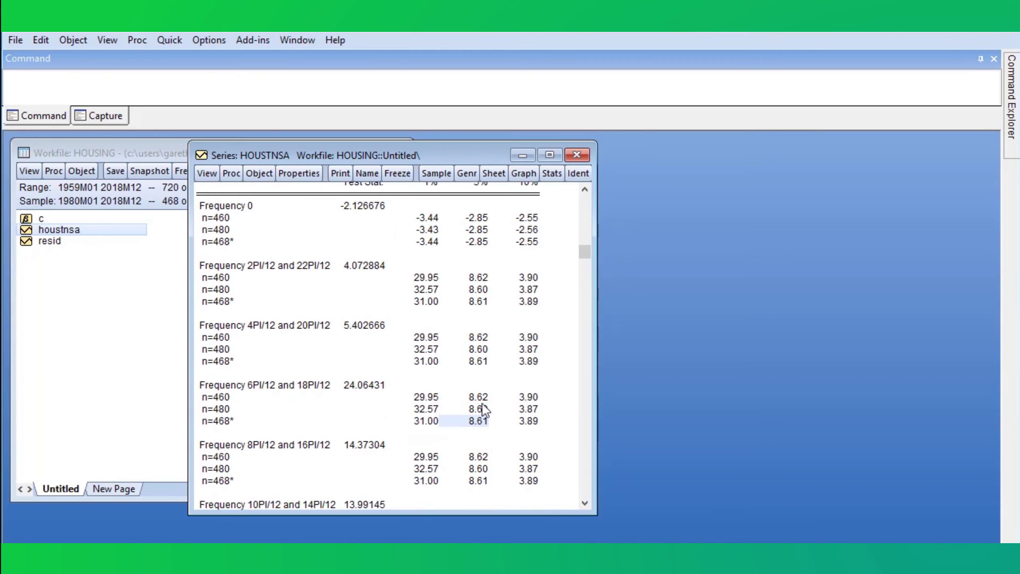
scroll(482, 406, "down", 2)
left_click(372, 386)
left_click(479, 398)
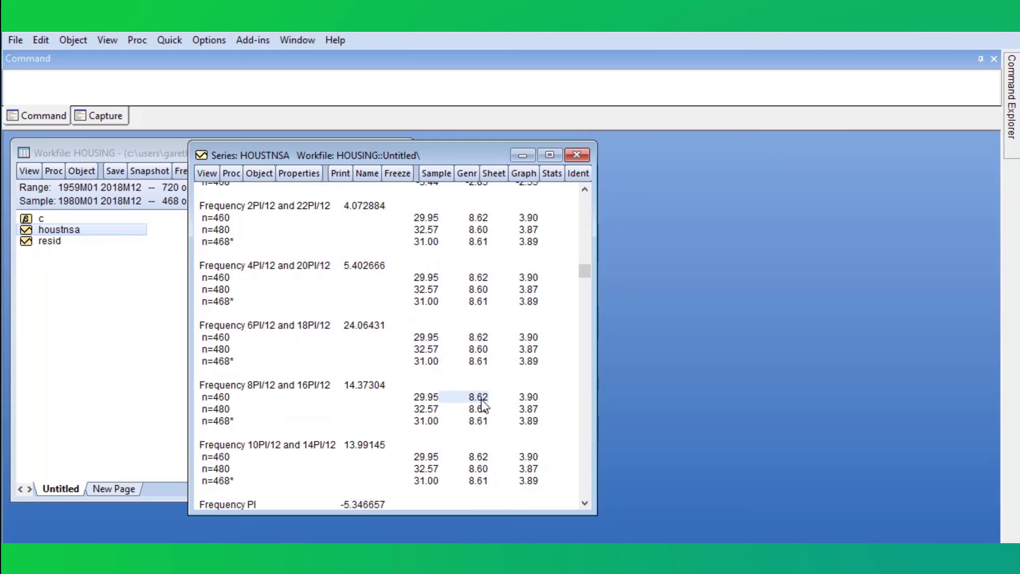
left_click(479, 409)
left_click(479, 420)
scroll(479, 418, "down", 2)
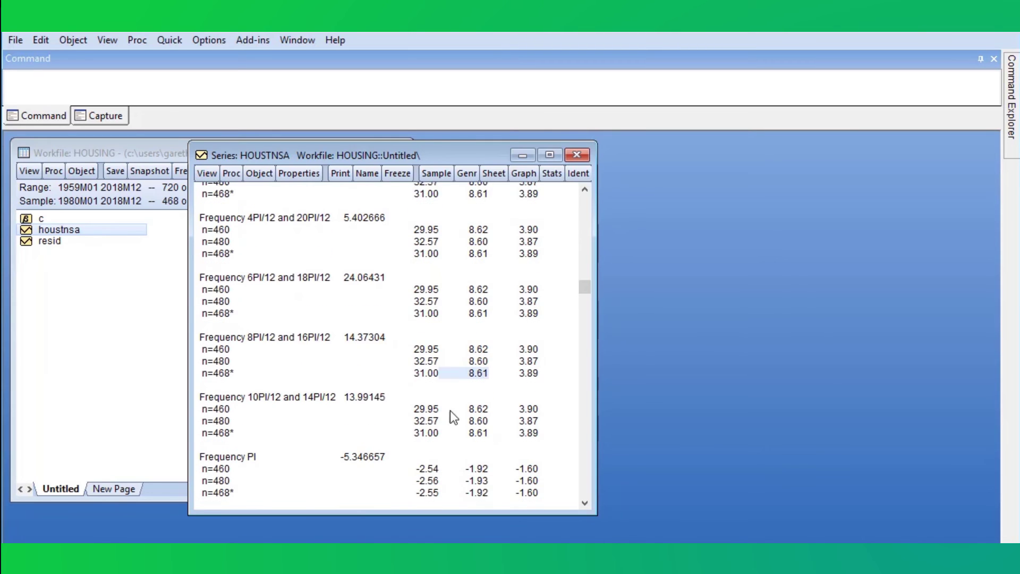
left_click(364, 397)
left_click(478, 409)
left_click(478, 421)
left_click(488, 432)
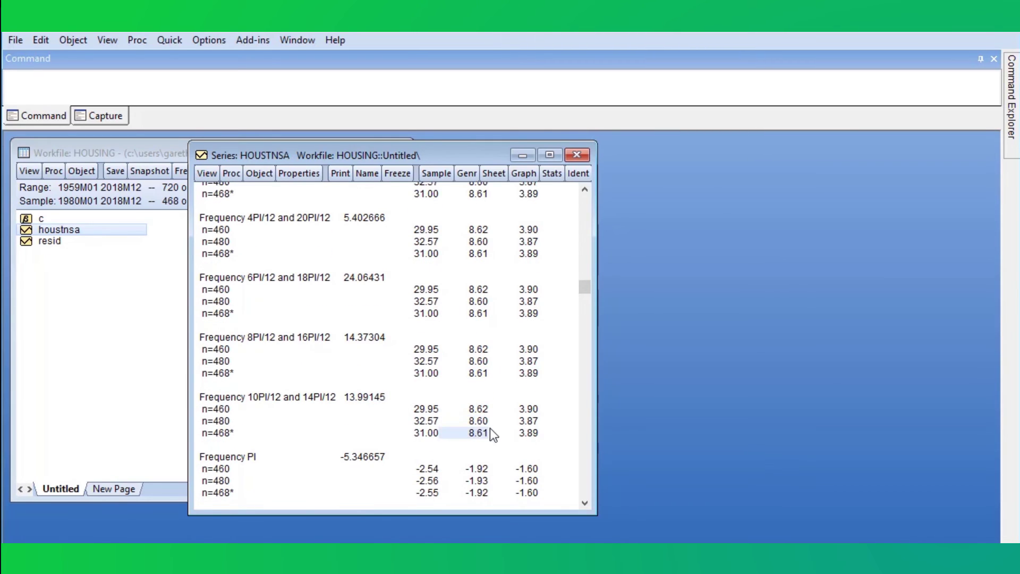
scroll(500, 425, "up", 2)
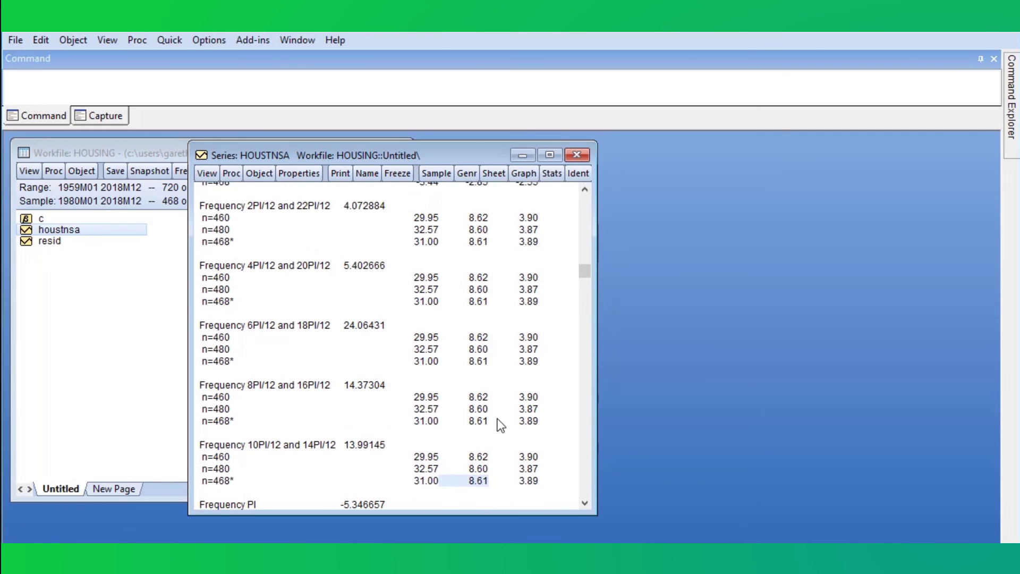
left_click(209, 176)
Open the seasonal unit root test settings and choose the Canova and Hansen test type
mouse_move(300, 332)
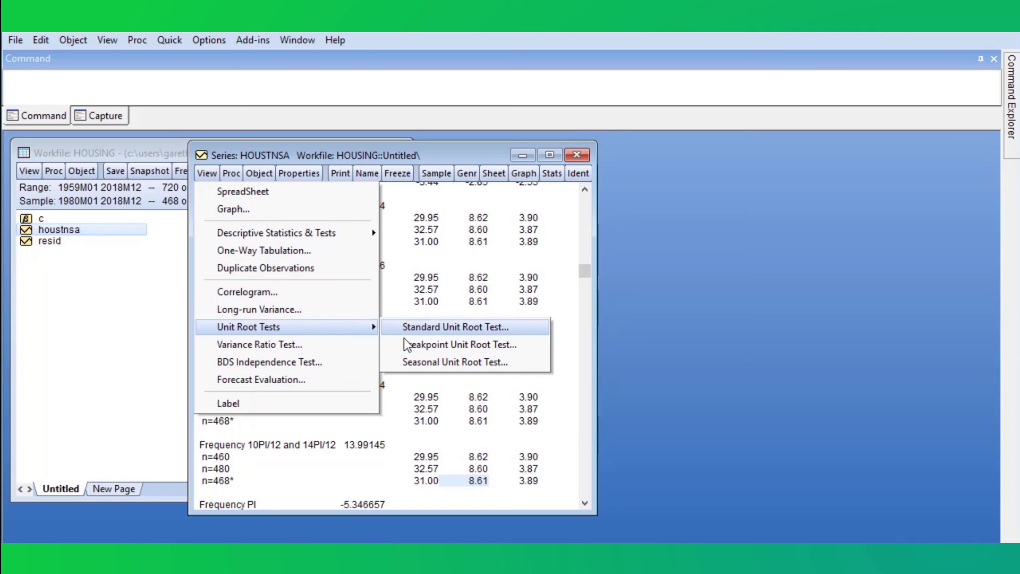
left_click(433, 366)
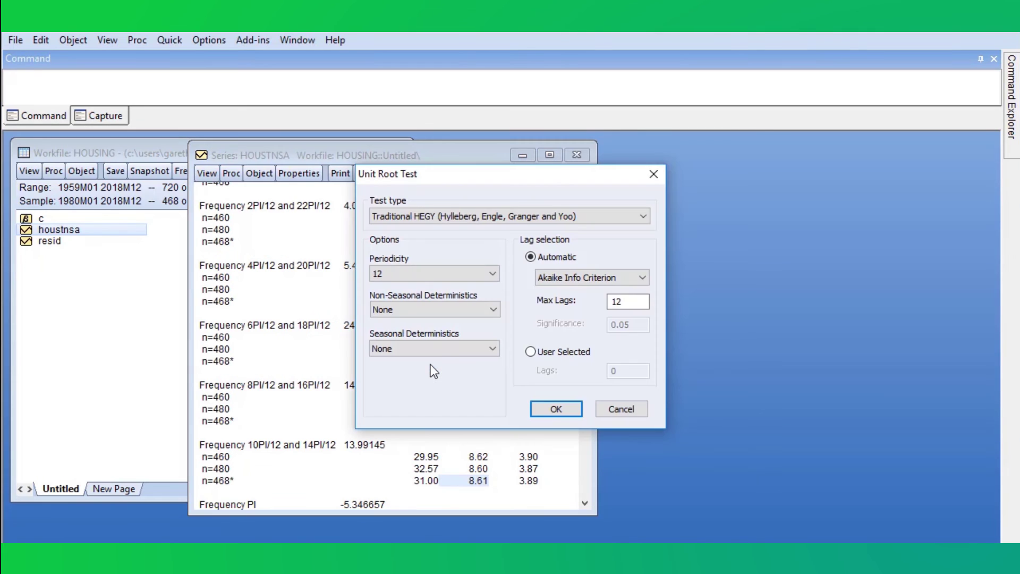
left_click(419, 215)
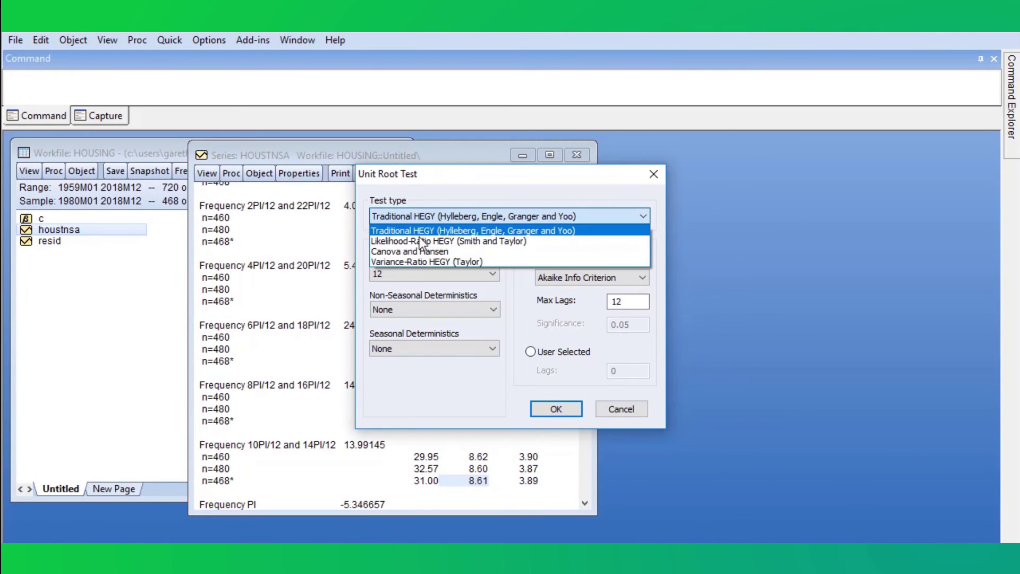
left_click(428, 252)
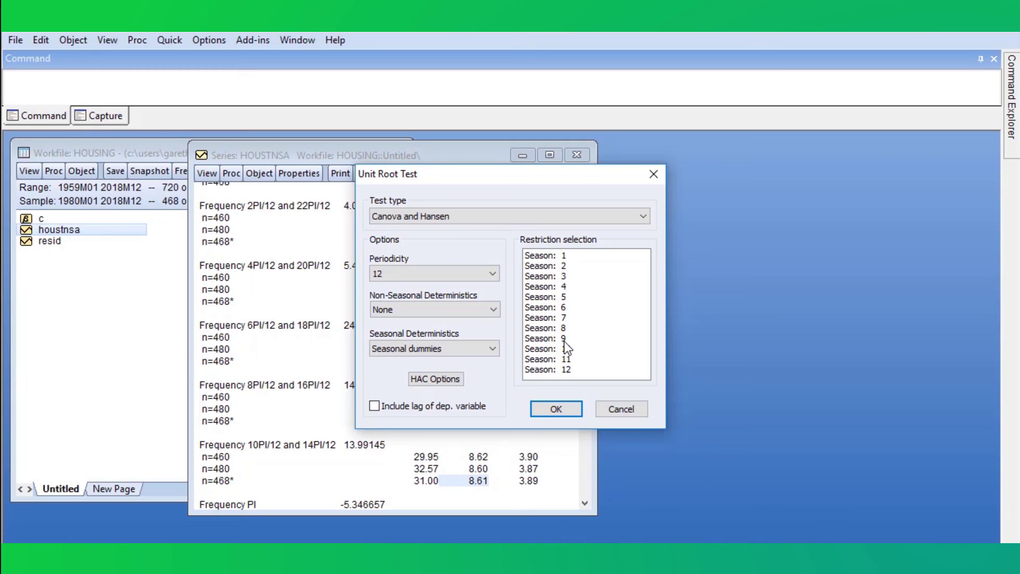
Set an intercept as non-seasonal deterministic and restrict the test to seasons 1, 3 and 6
left_click(563, 256)
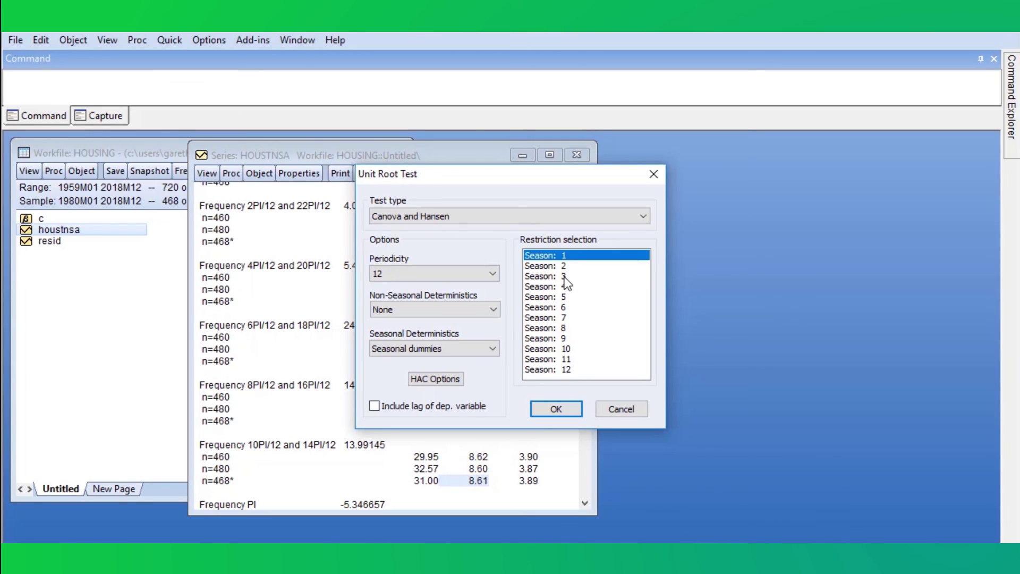
left_click(564, 276, "ctrl")
left_click(565, 308, "ctrl")
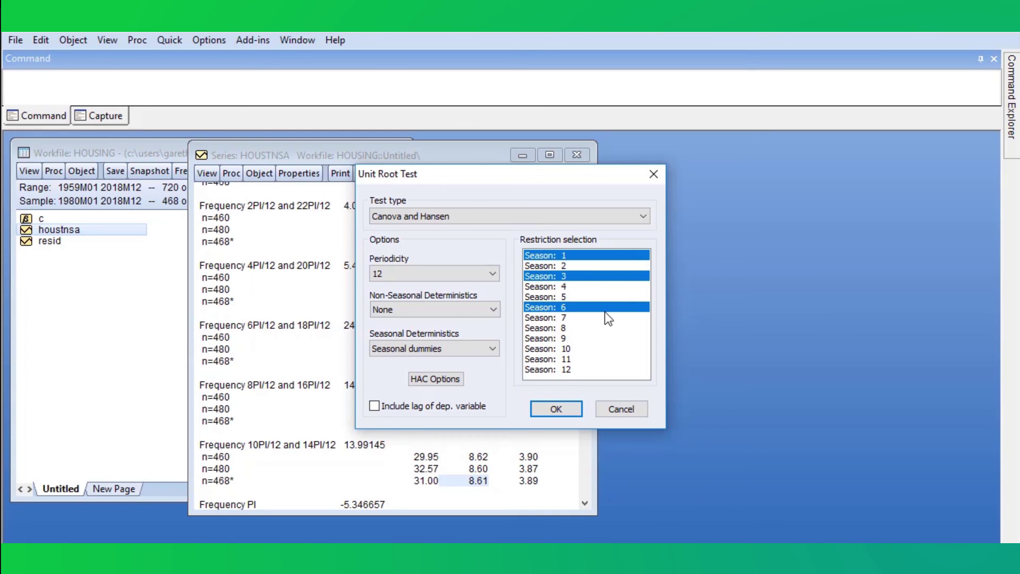
left_click(470, 274)
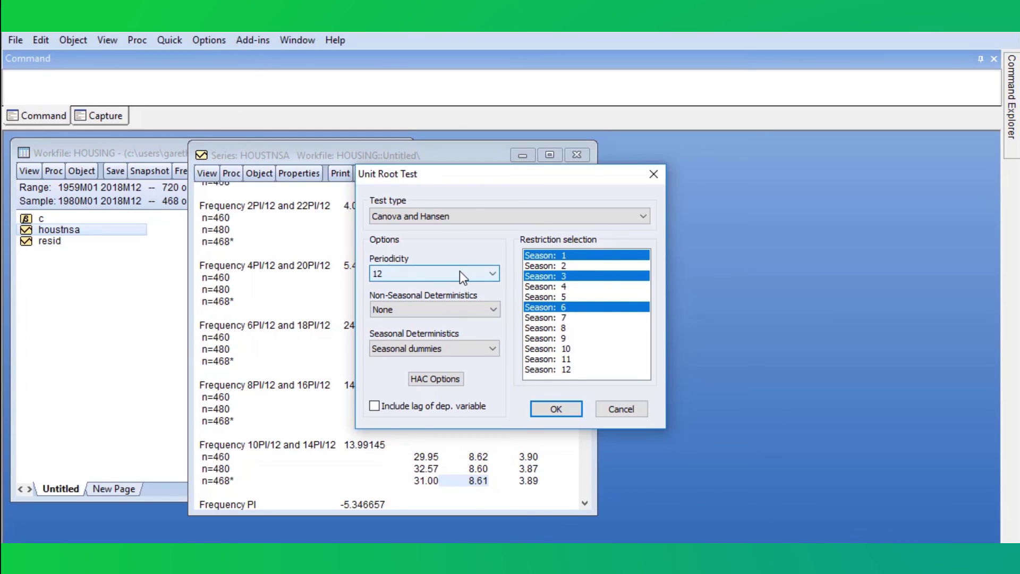
left_click(494, 309)
left_click(488, 322)
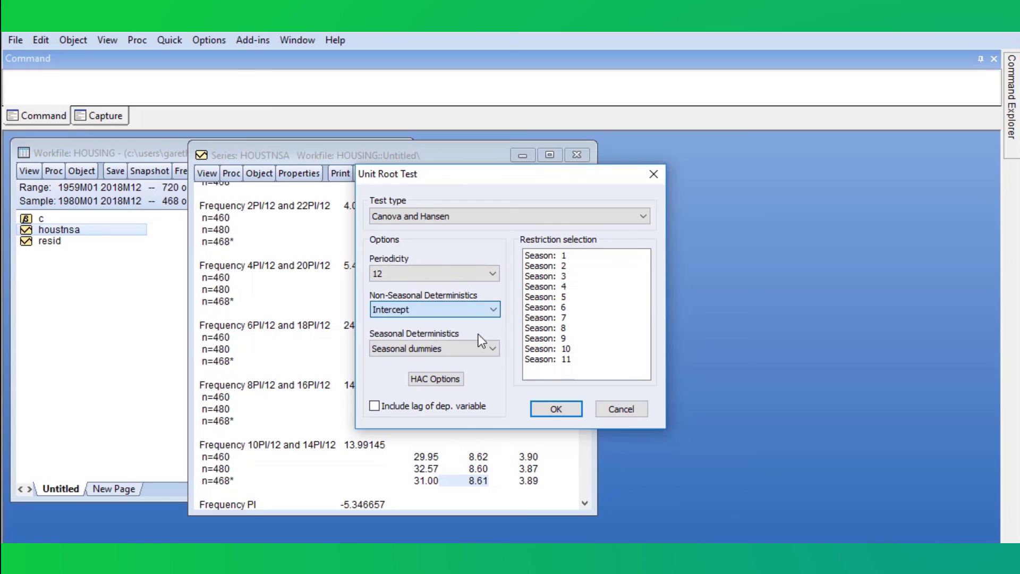
left_click(566, 257)
left_click(568, 276)
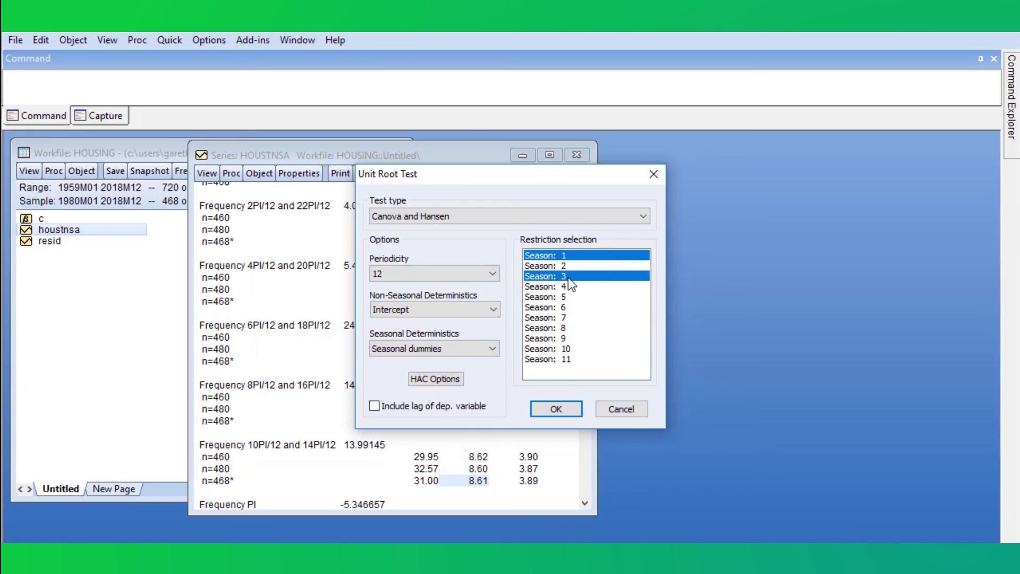
left_click(565, 307)
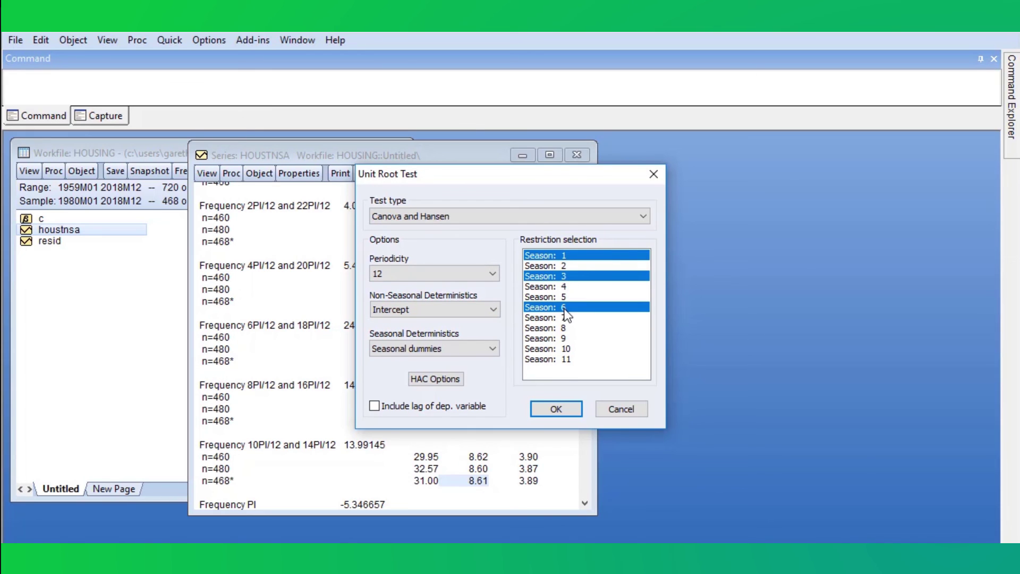
Run the Canova-Hansen test and compare joint LM statistic 1.181287 with the 5% critical value 1.010
left_click(556, 410)
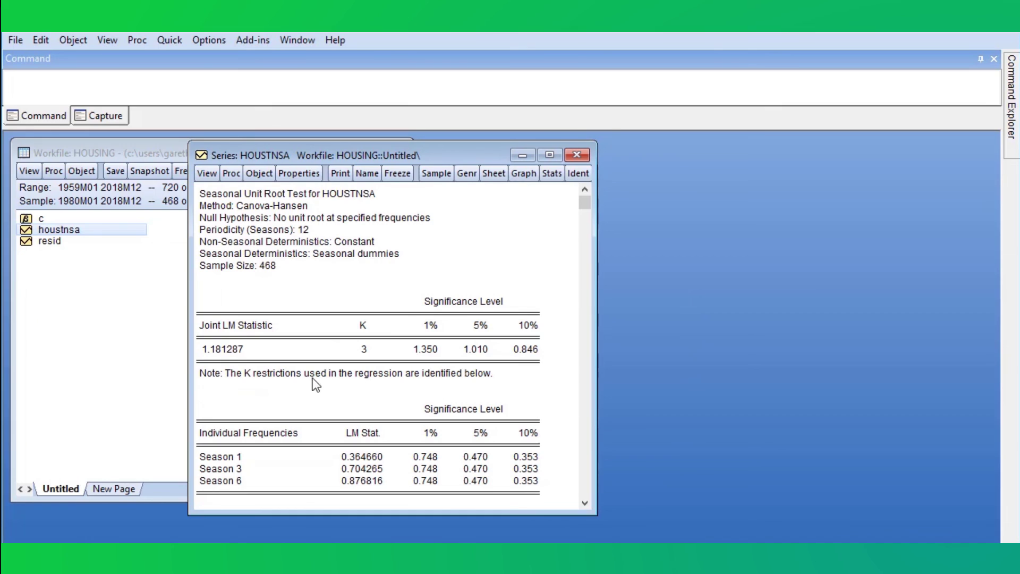
left_click(224, 351)
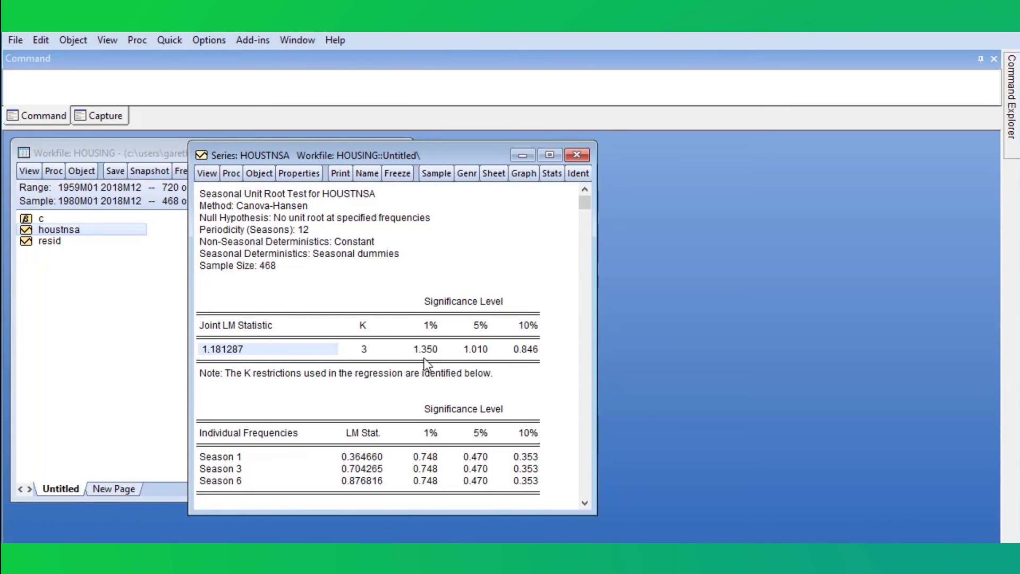
left_click(482, 353)
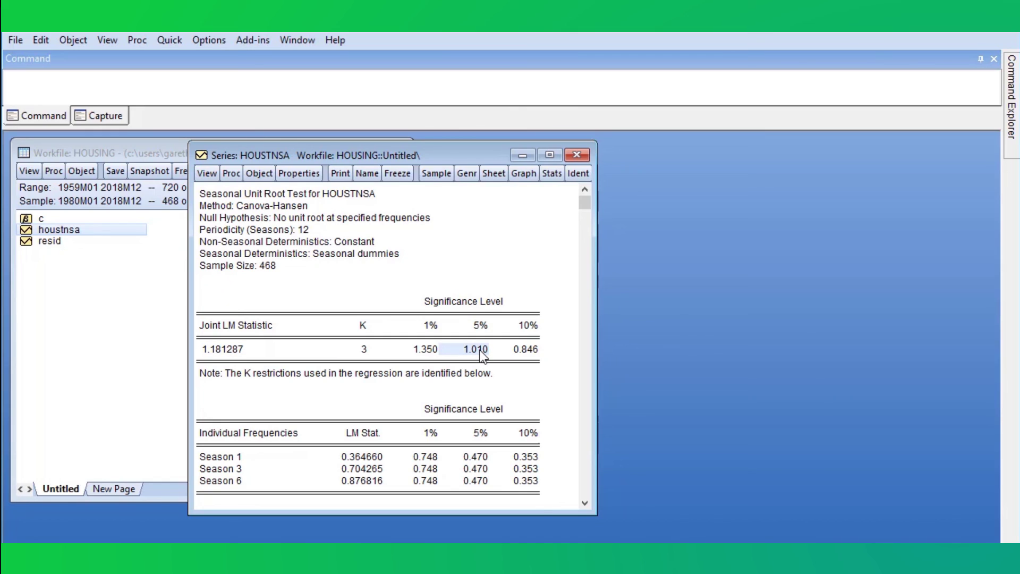